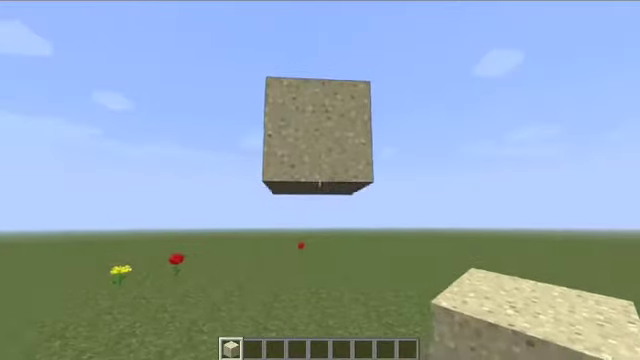
Step: Fly above the hole and place two sand blocks around and inside it
key("w")
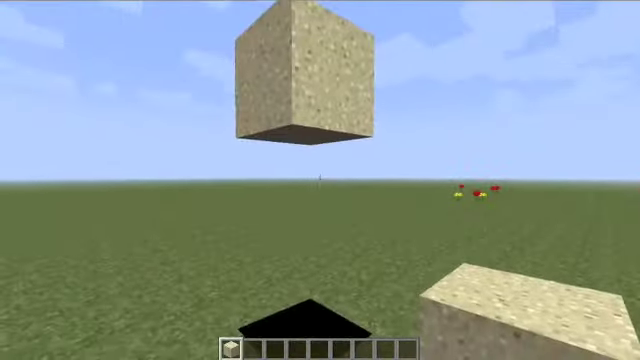
key("s")
key("space")
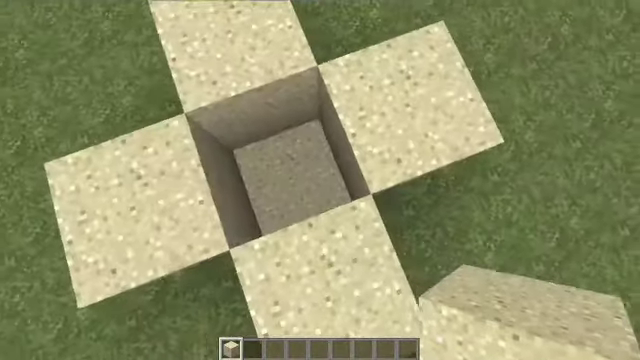
right_click(320, 180)
right_click(320, 180)
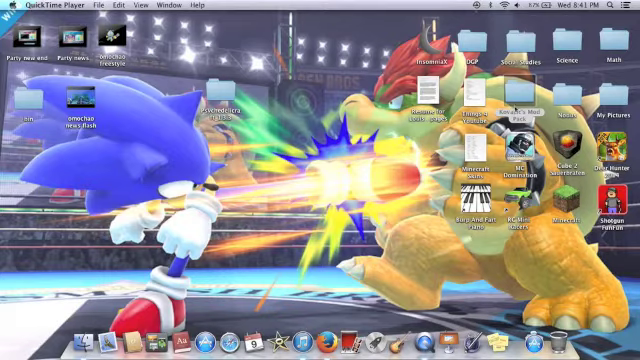
Step: Open the Kovacic's Mod Pack folder and launch its installer
double_click(521, 95)
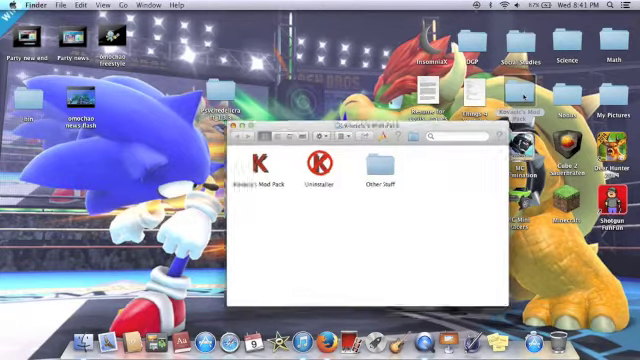
mouse_move(414, 129)
left_mouse_down()
mouse_move(385, 79)
mouse_move(328, 127)
left_mouse_up()
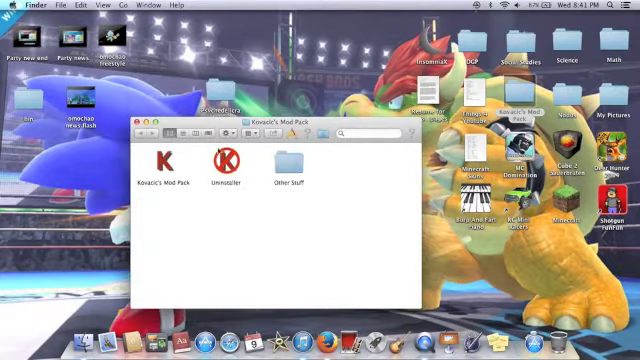
double_click(166, 163)
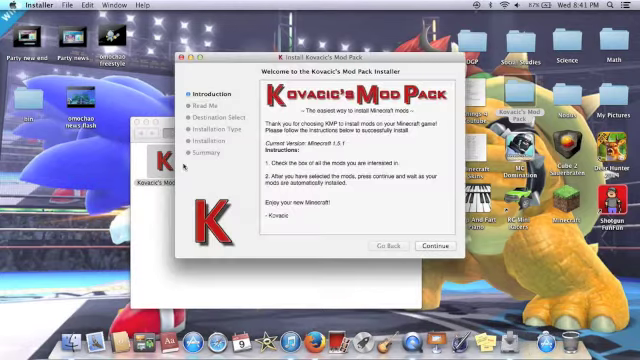
Step: Install the mod pack with Flan's Nerf Weapons, authorize with the password, and quit
left_click(434, 246)
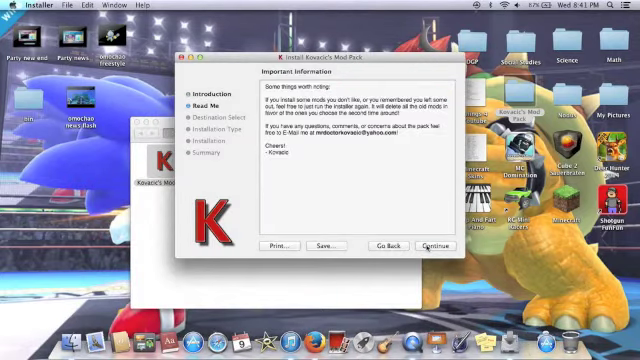
scroll(300, 150, "down", 5)
scroll(300, 150, "down", 5)
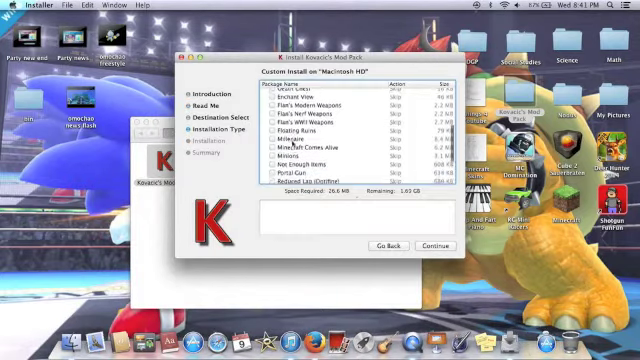
scroll(300, 150, "up", 2)
scroll(296, 143, "up", 1)
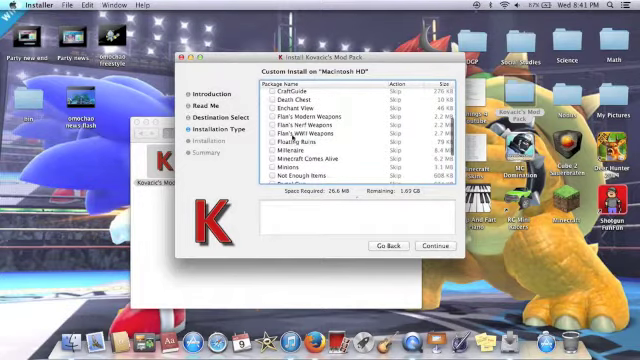
left_click(273, 124)
left_click(435, 246)
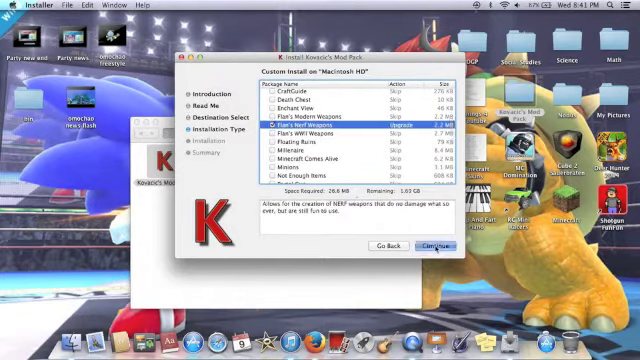
left_click(436, 247)
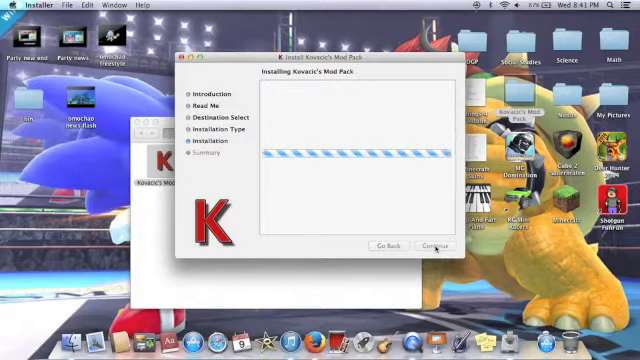
type("•••")
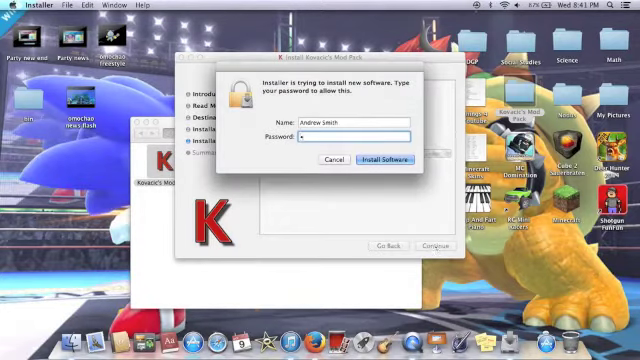
type("••••")
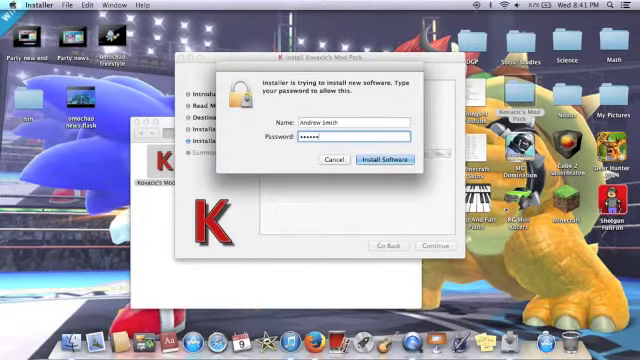
key("Return")
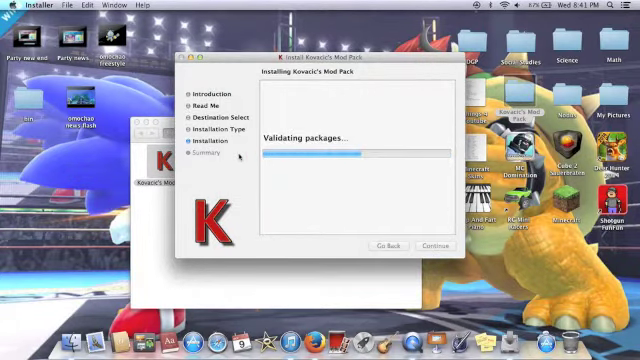
key("super+q")
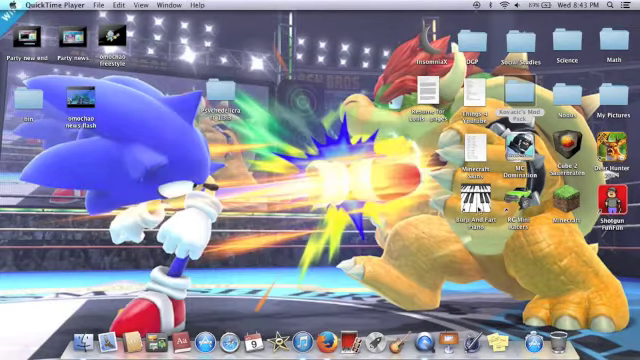
Step: Start the modded Minecraft from its launcher and maximise the game window
double_click(566, 195)
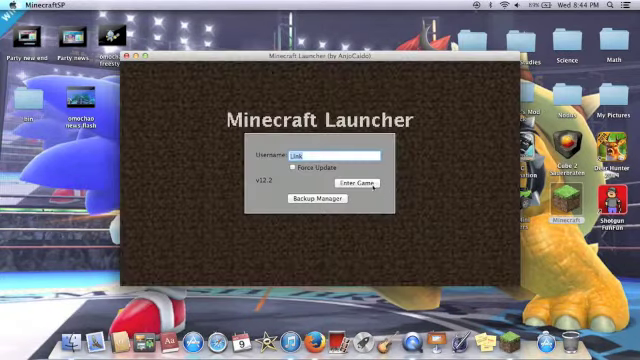
left_click(358, 183)
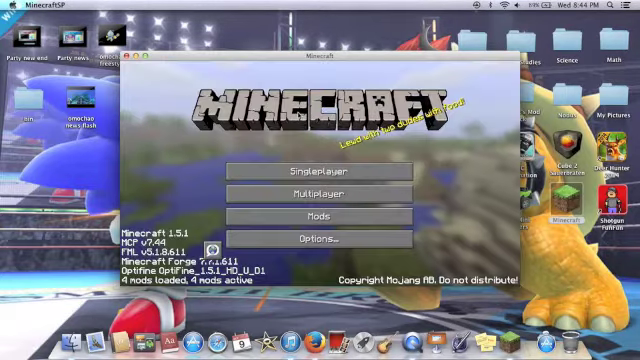
left_click(145, 57)
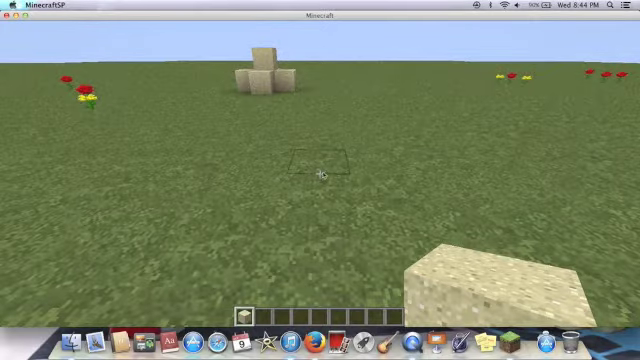
Step: Add a Vehicle Crafting Table from Flan's Mod Vehicles to the hotbar
key("e")
left_click(402, 72)
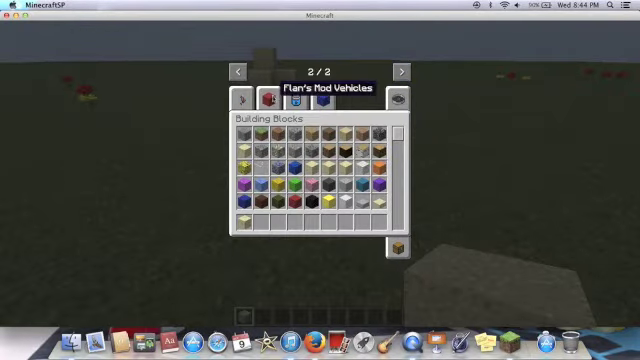
left_click(270, 99)
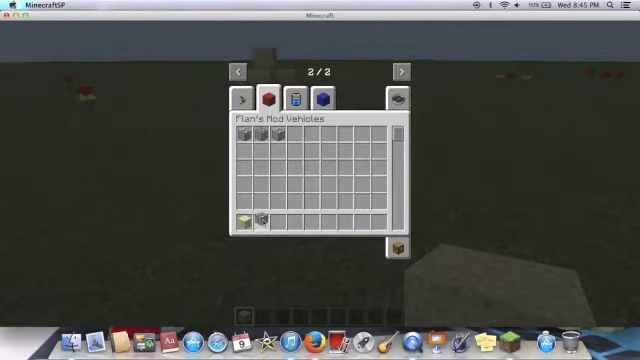
left_click(264, 218, "shift")
key("Escape")
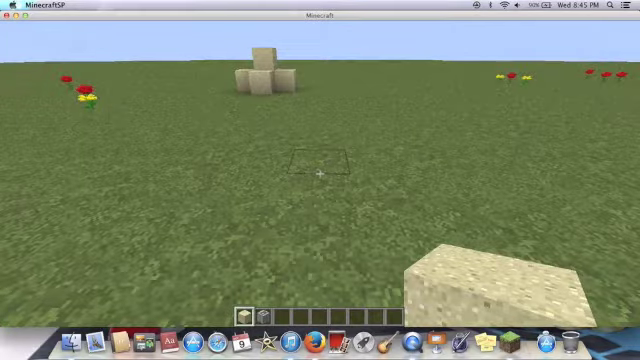
Step: Place two Vehicle Crafting Tables stacked on the ground
key("2")
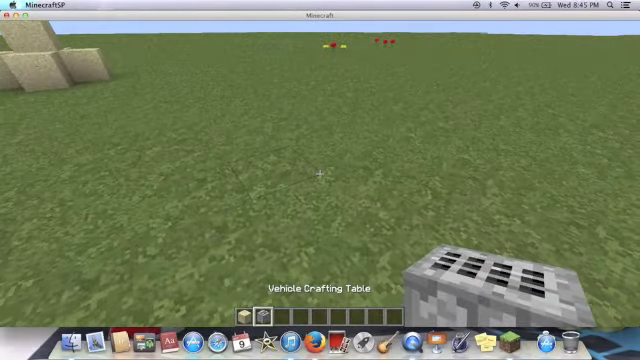
right_click(320, 175)
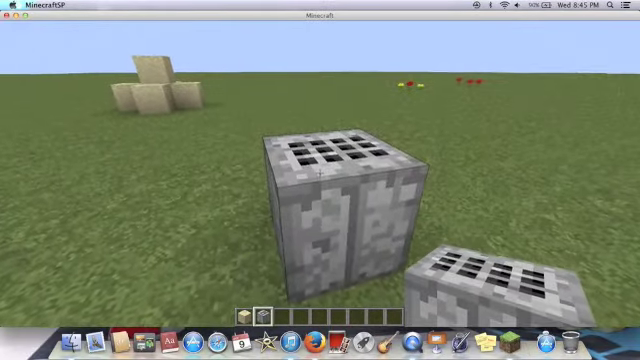
right_click(320, 175)
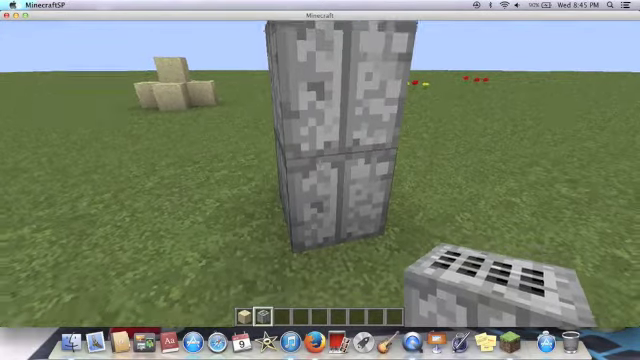
Step: Place a sand block on top of the two-table stack
key("space")
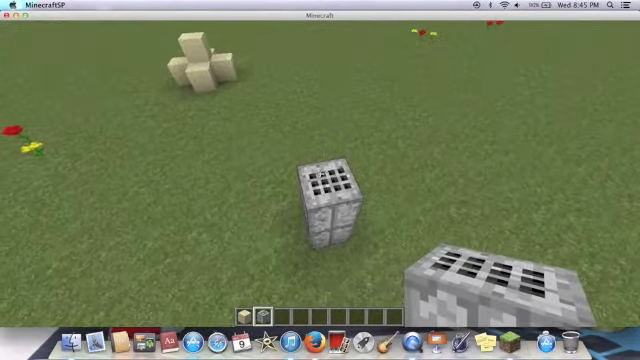
key("1")
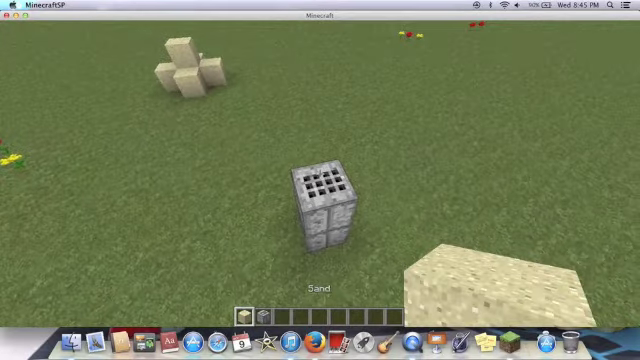
right_click(320, 178)
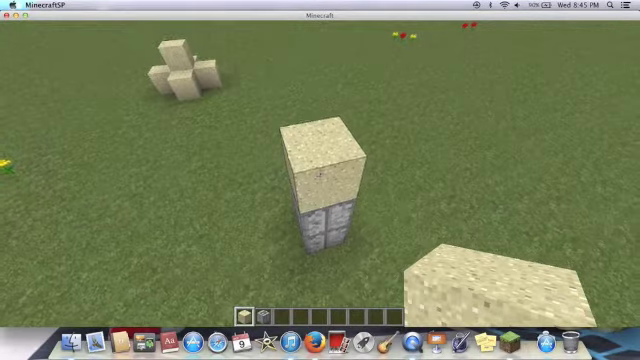
key("shift")
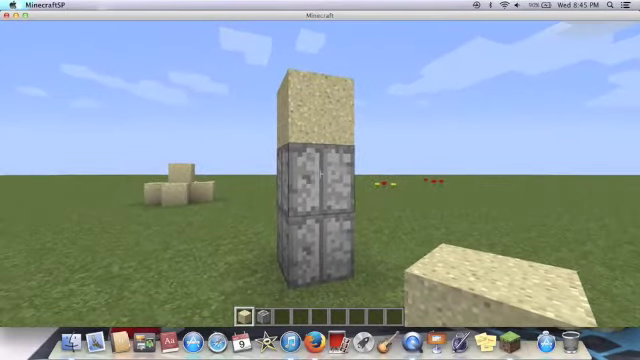
Step: Save the world, quit to title, and exit Minecraft
key("Escape")
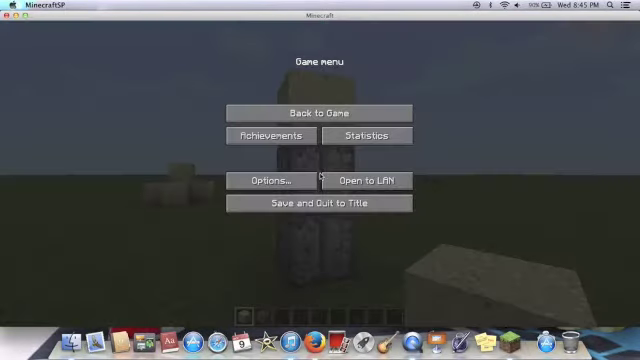
left_click(320, 203)
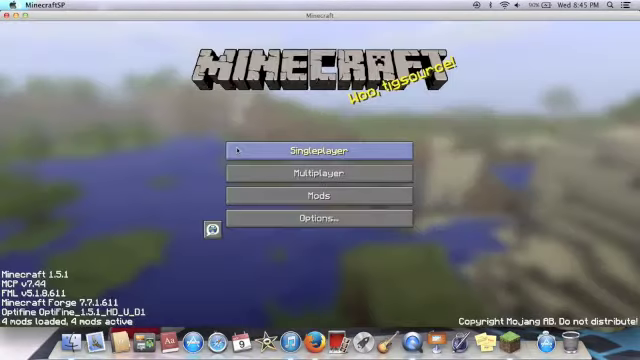
left_click(8, 16)
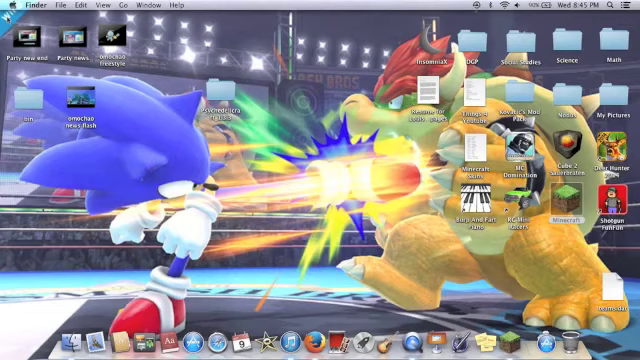
Step: Run the Kovacic's Mod Pack uninstaller with the password, then close it and the folder
double_click(522, 96)
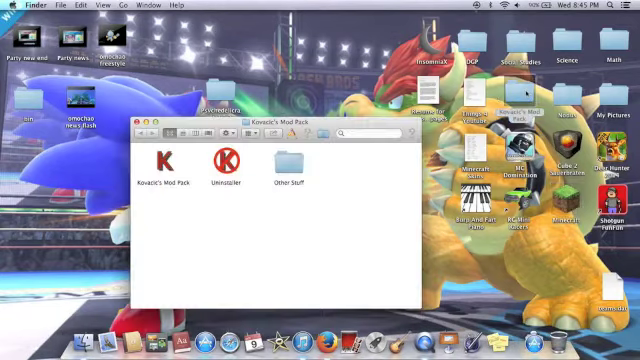
double_click(226, 163)
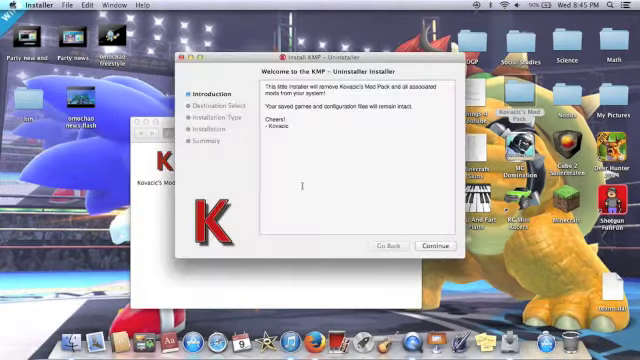
left_click(432, 246)
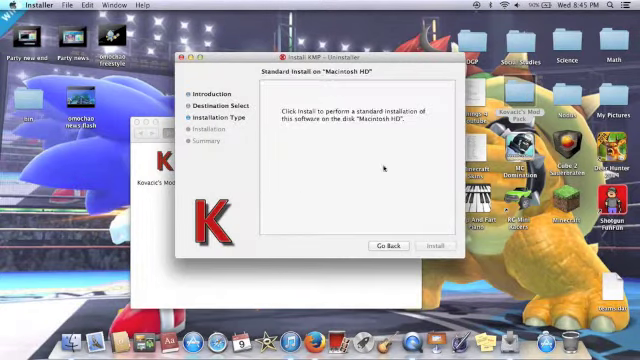
left_click(435, 246)
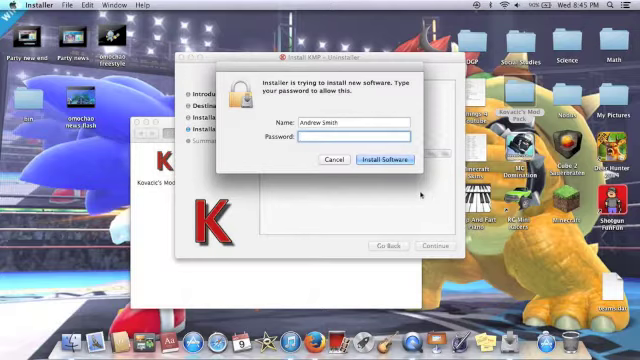
type("•••")
type("••••••")
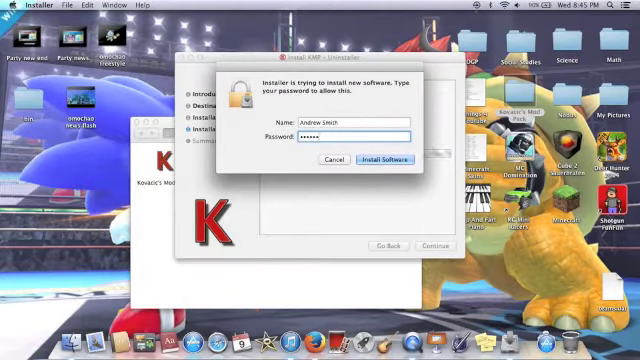
key("Return")
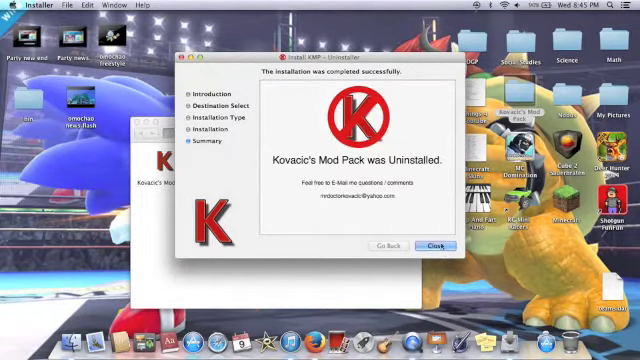
left_click(436, 246)
left_click(138, 123)
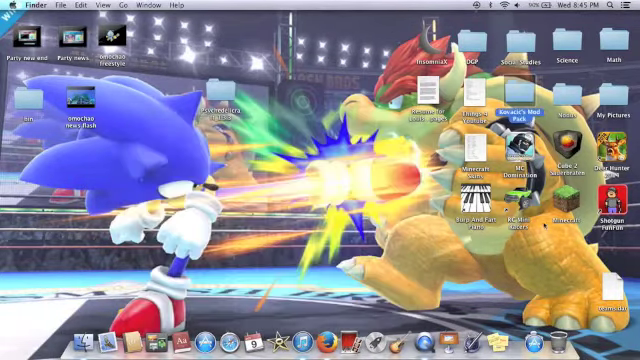
Step: Enter the unmodded game, maximise the window, and load the Superflat world
left_click(545, 252)
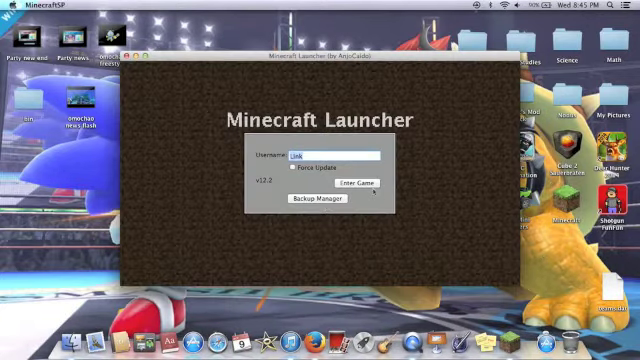
left_click(367, 184)
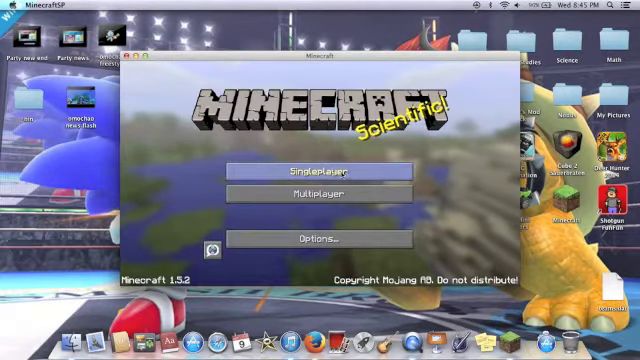
left_click(305, 168)
left_click(147, 56)
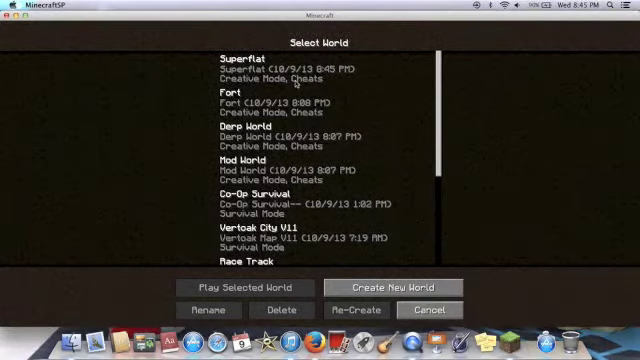
left_click(292, 78)
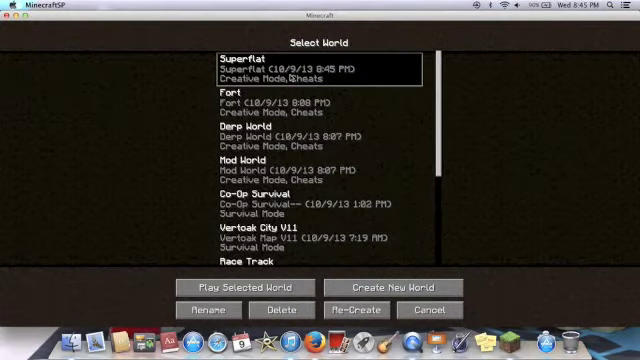
double_click(292, 78)
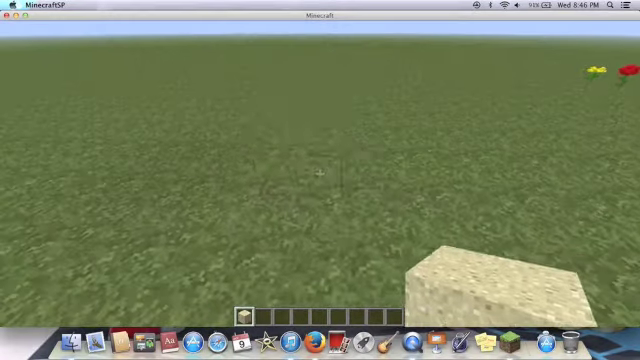
Step: Stack two sand blocks into a pillar on the grass
right_click(318, 172)
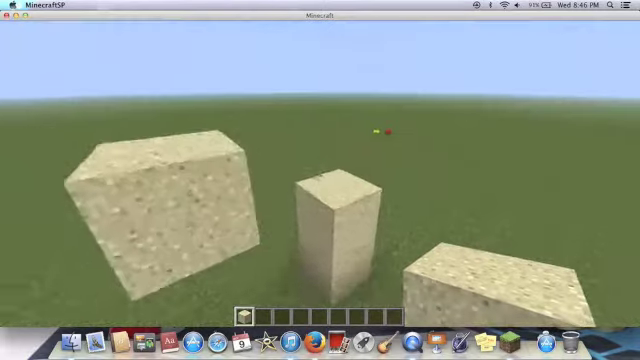
right_click(318, 175)
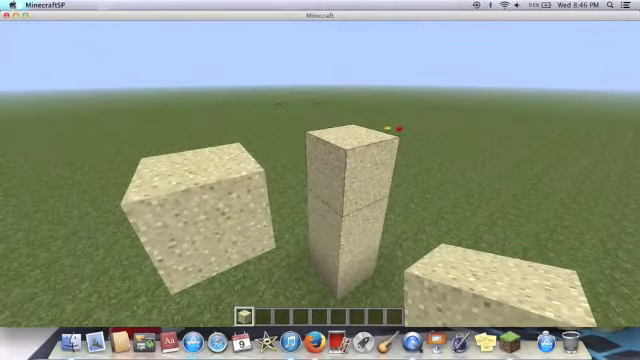